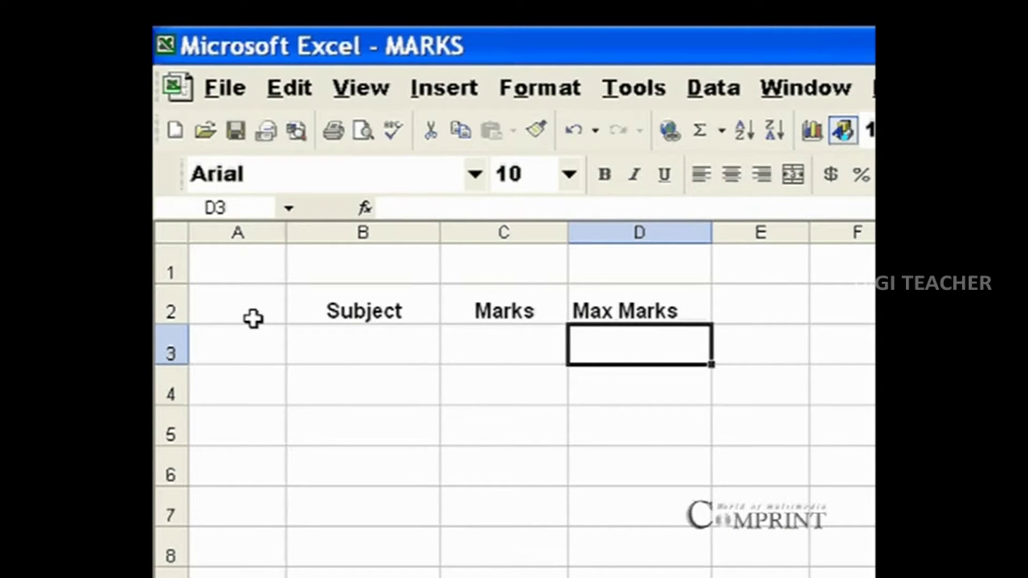
Step: Select the Subject, Marks Obtained and Max Marks headings in B2:D2 and the first data cells below them
left_click(375, 311)
left_click(560, 306)
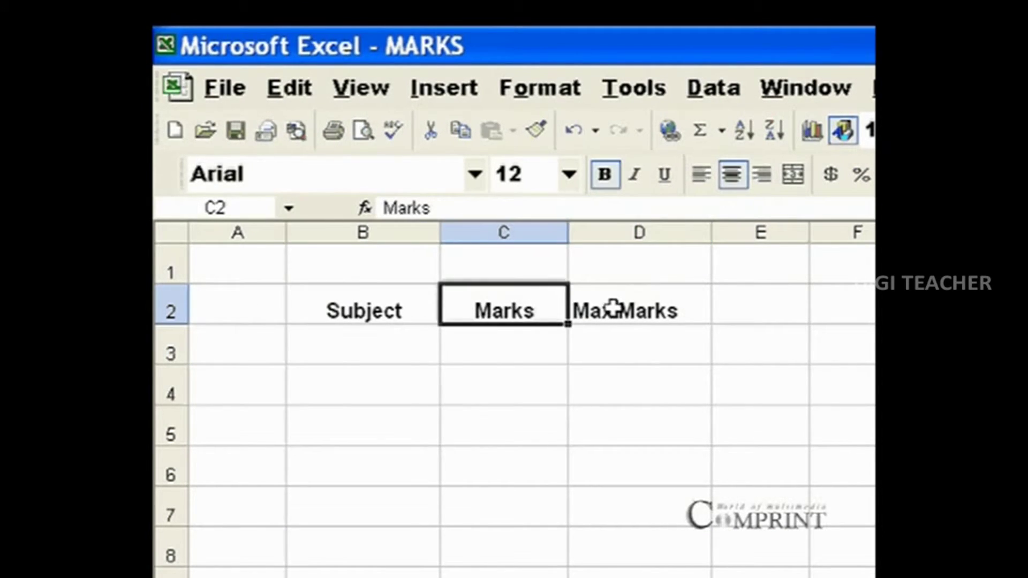
left_click(618, 303)
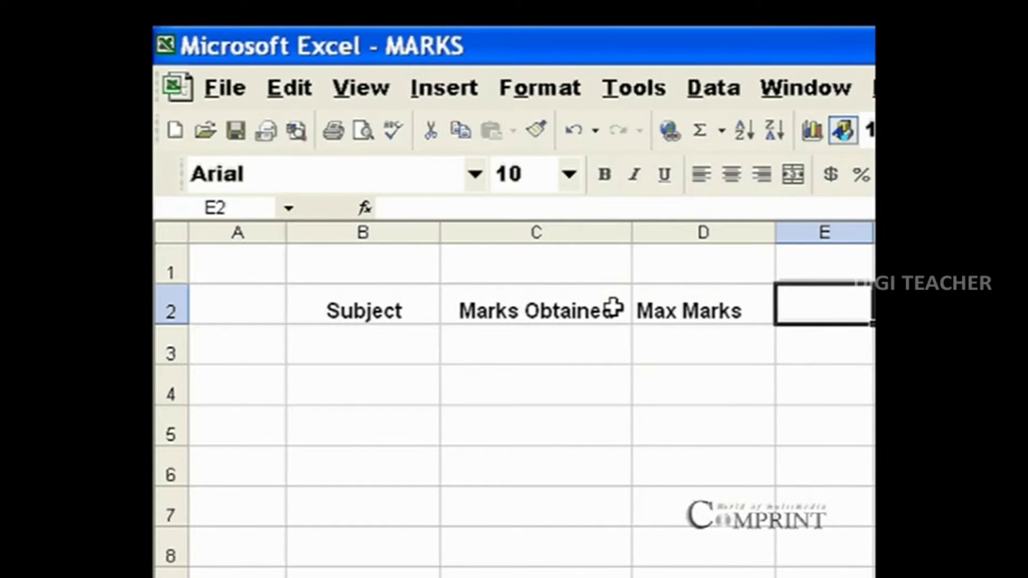
left_click(394, 349)
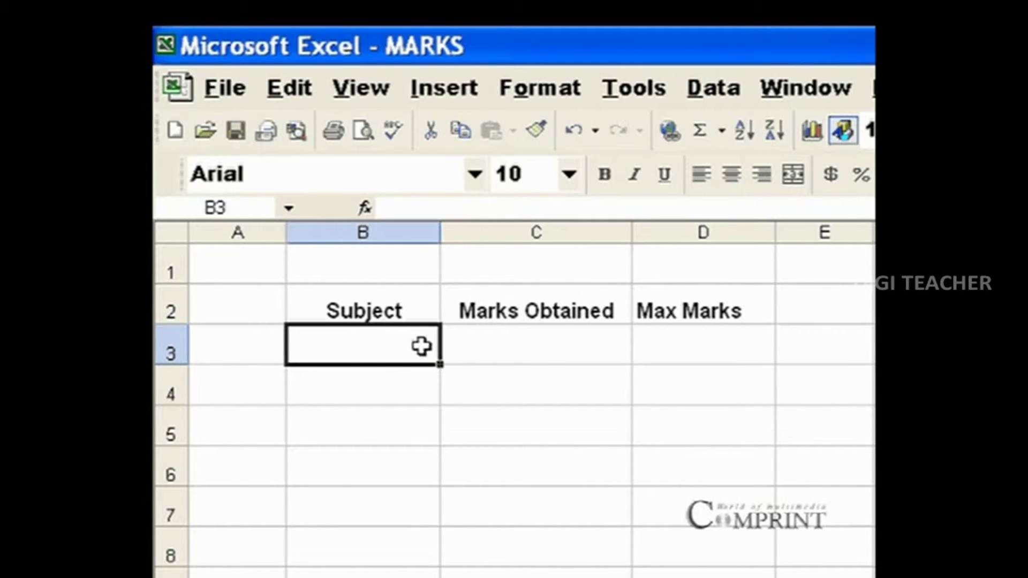
left_click(492, 350)
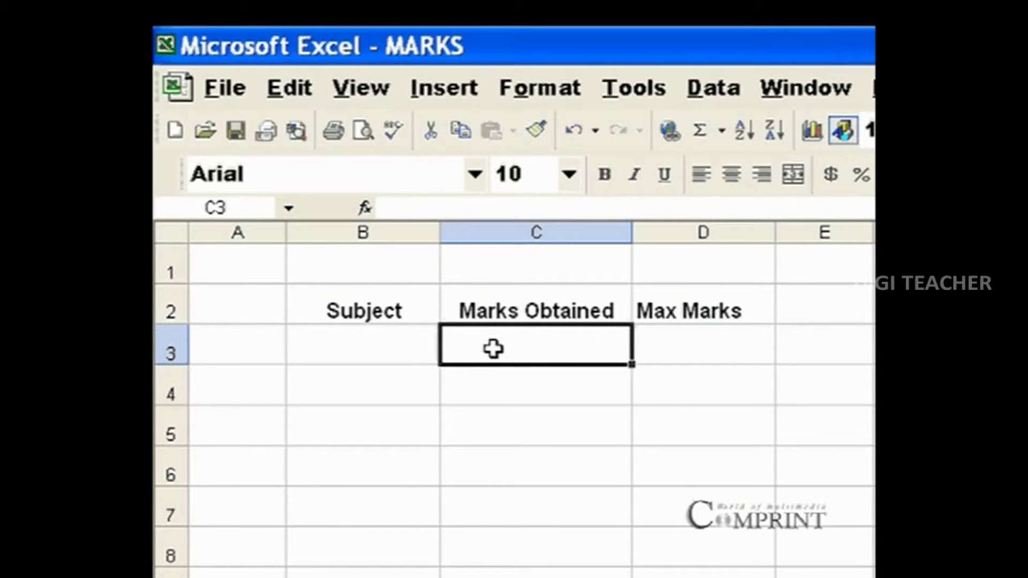
left_click(665, 317)
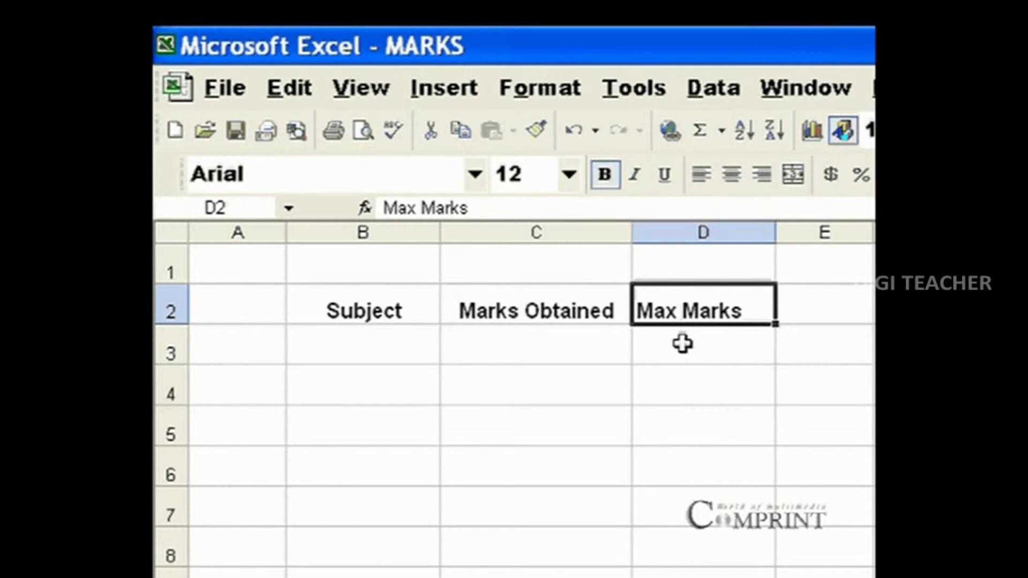
Step: Enter English in row 3 with 76 marks obtained out of 100
key("Down")
key("Left")
key("Left")
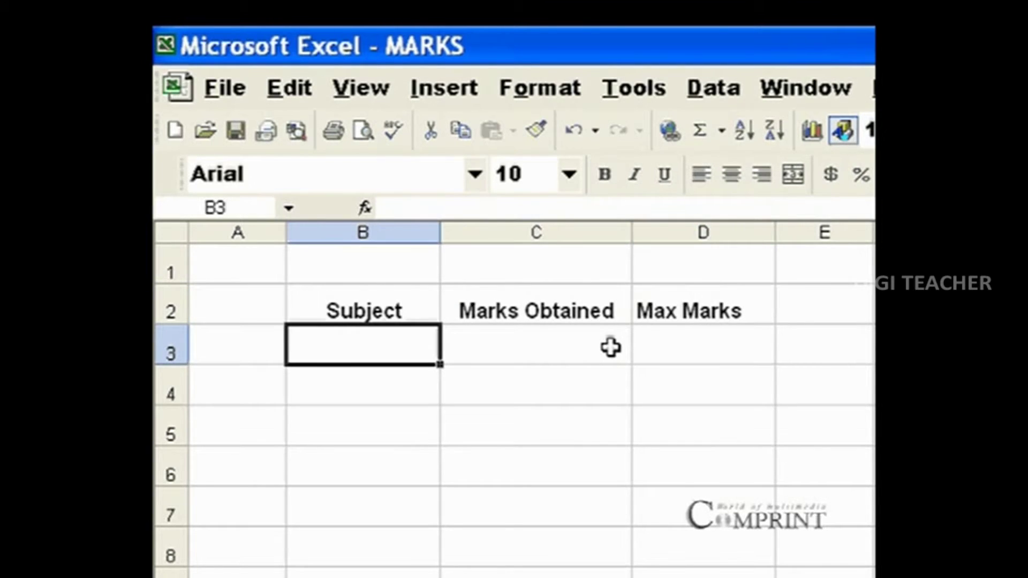
type("English")
key("Tab")
type("76")
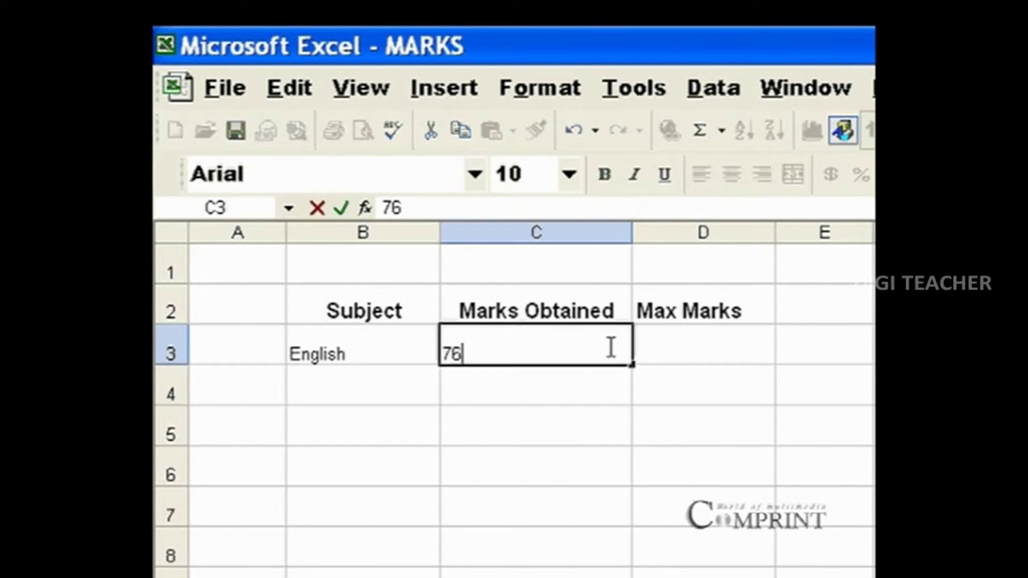
key("Tab")
type("1000")
key("BackSpace")
key("Return")
Step: Enter Sanskrit with 89 marks obtained out of 100
type("Sanskrit")
key("Tab")
type("89")
key("Tab")
type("100")
key("Return")
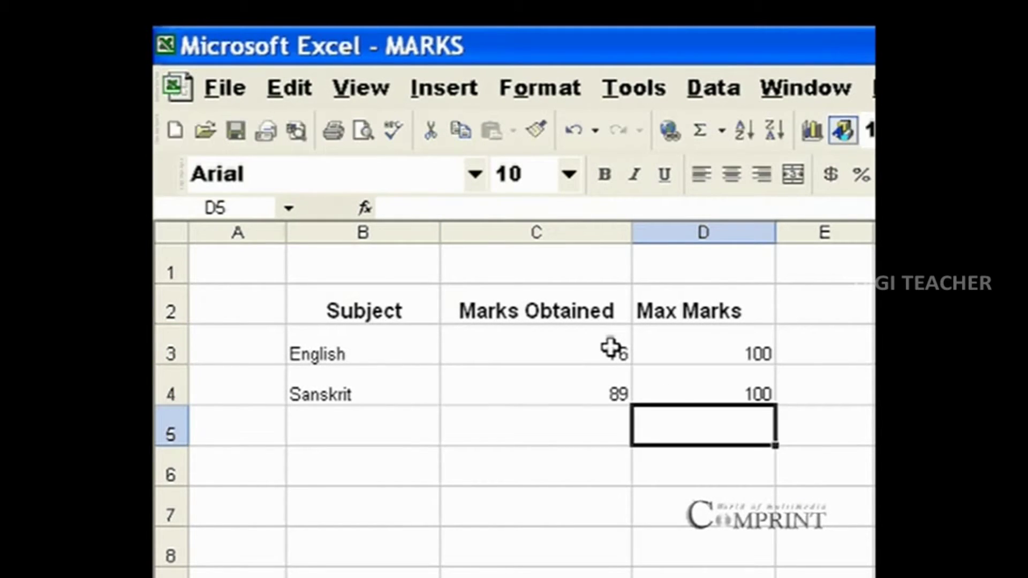
Step: Complete Botany (Theory) with 48 marks obtained out of 60
key("Left")
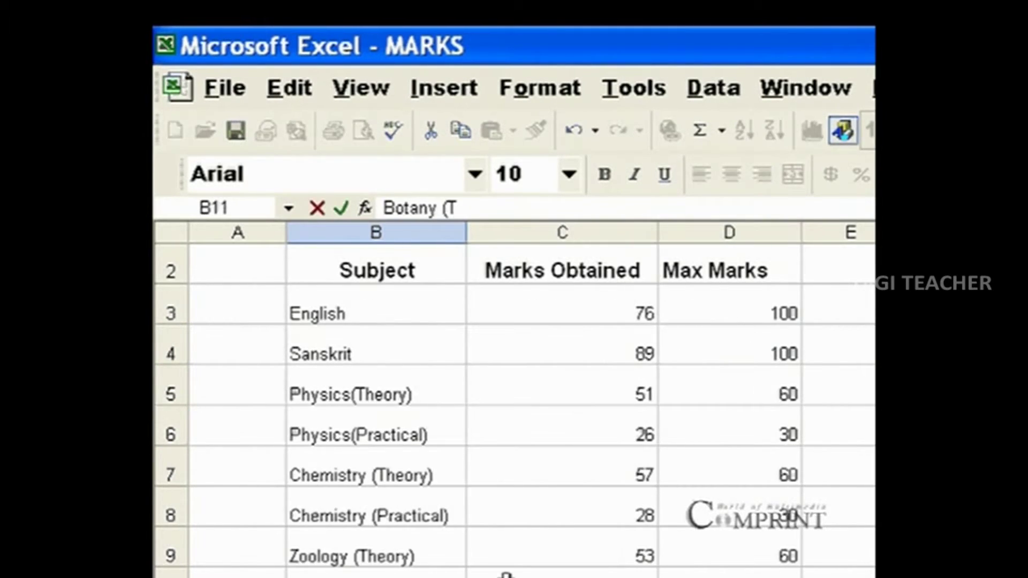
type("eor")
key("Tab")
type("48")
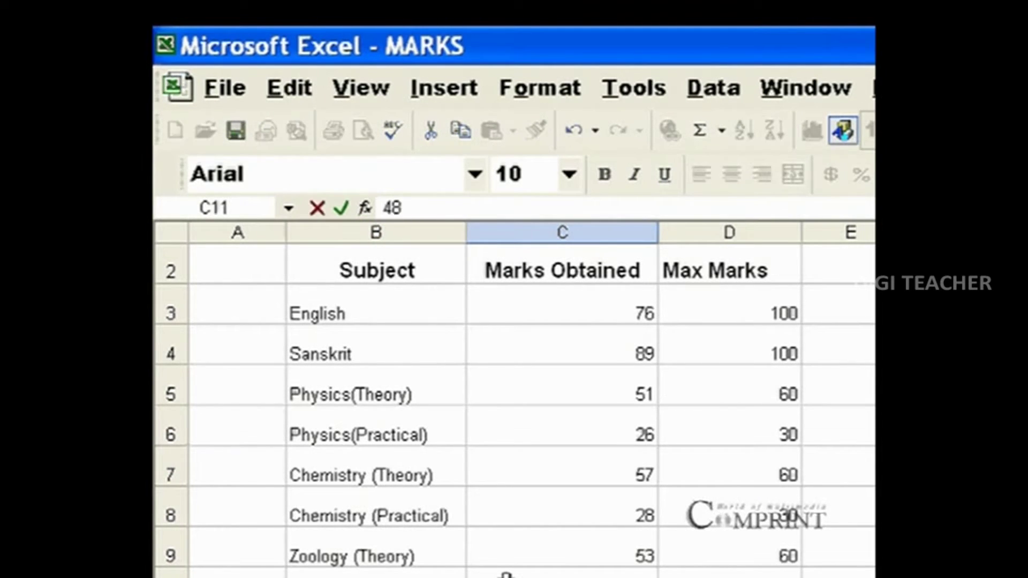
key("Tab")
type("60")
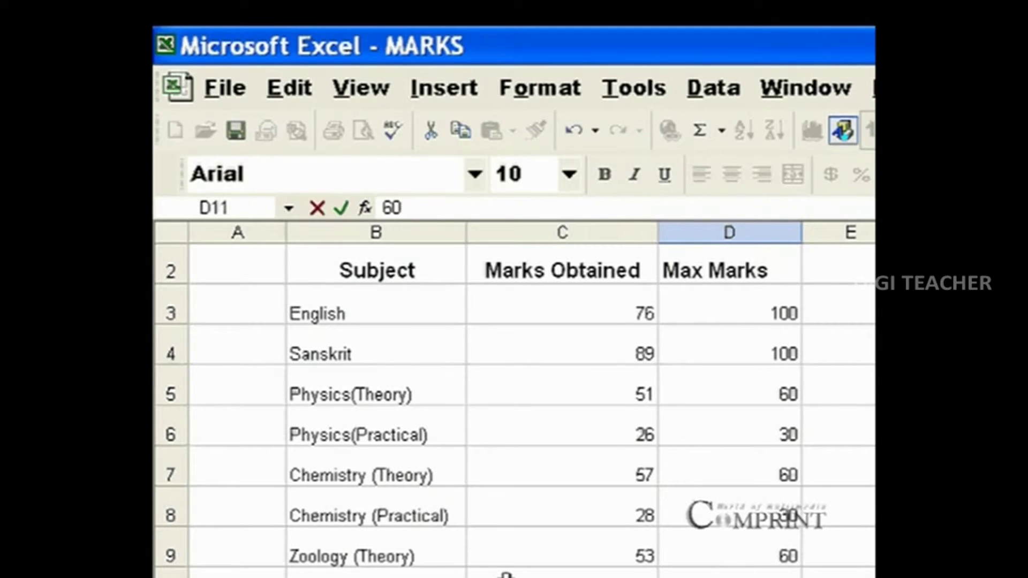
key("Return")
Step: Add Botany (Practical) in row 12 with 21 marks obtained out of 30
key("Left")
key("Left")
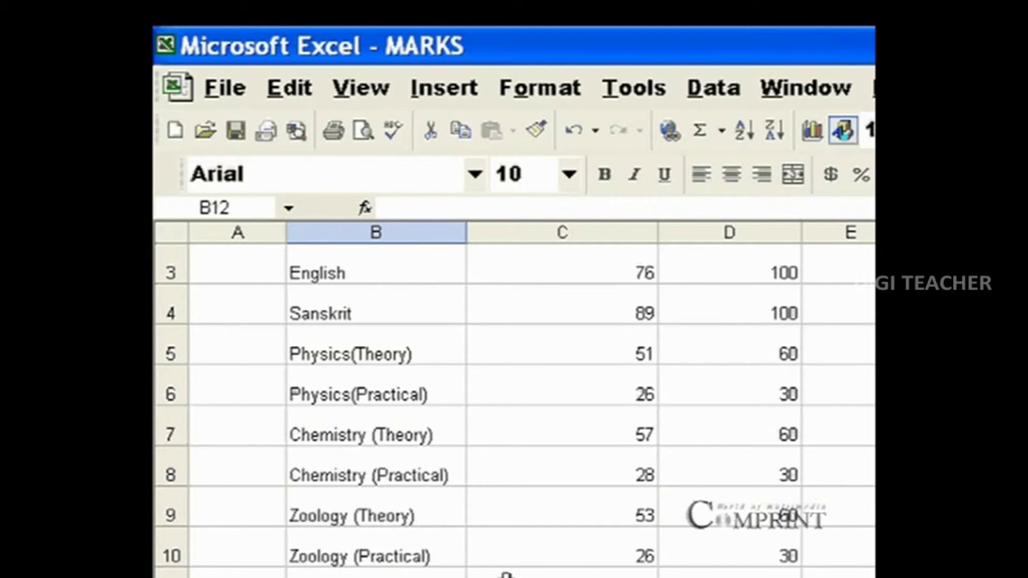
type("Botany (Theory)")
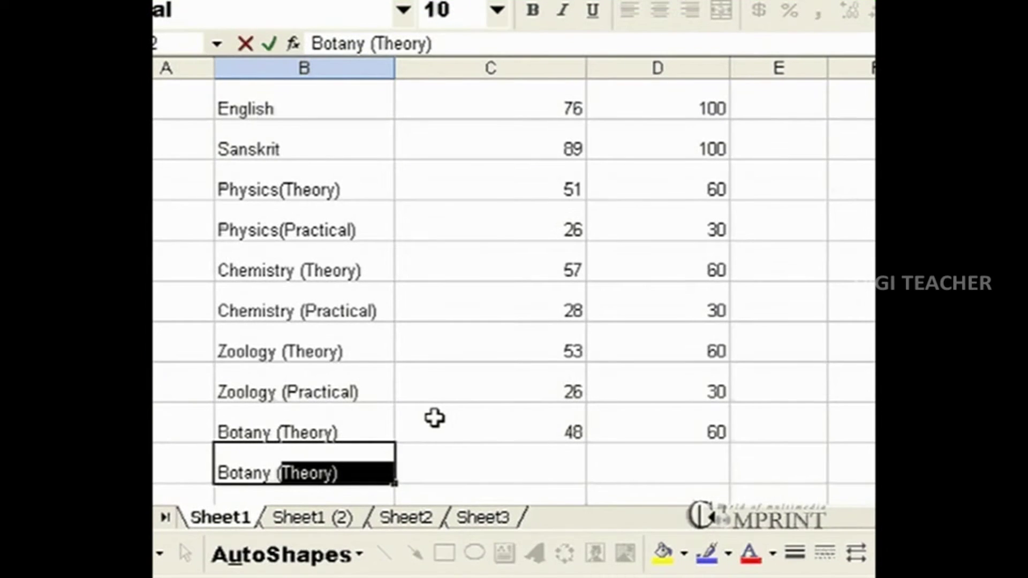
type("Practiva")
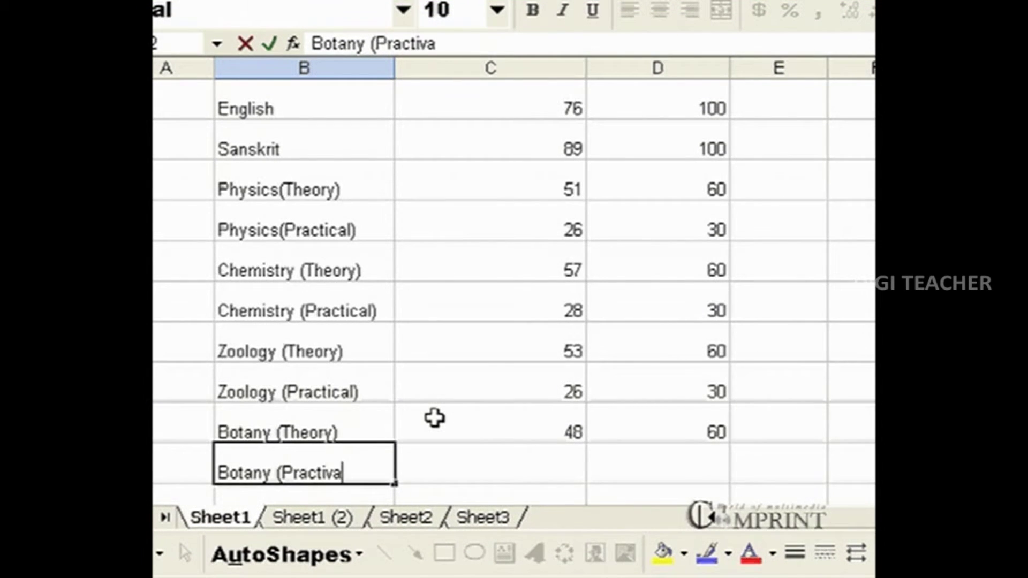
key("BackSpace")
key("BackSpace")
type("cal)")
key("Tab")
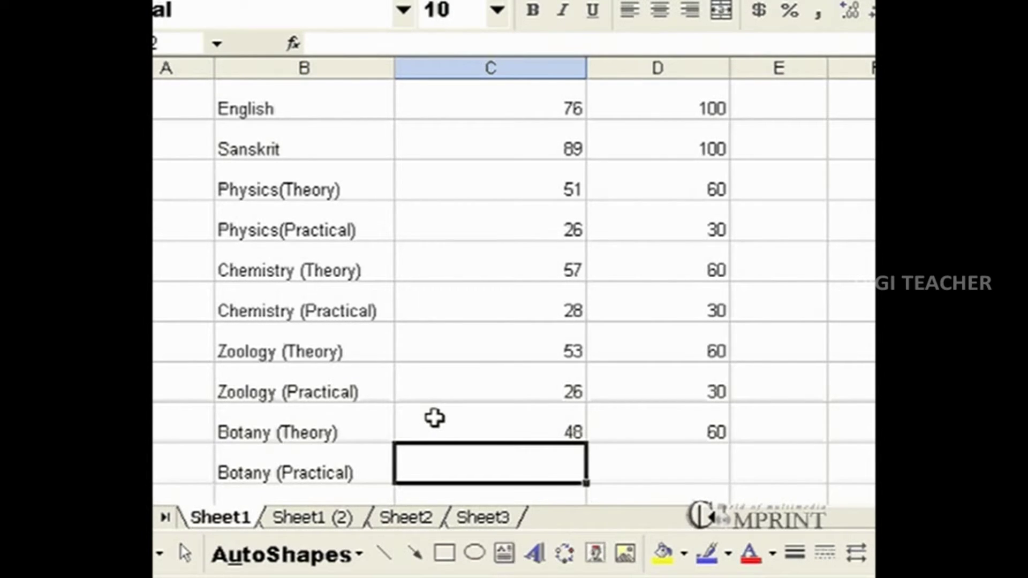
type("21")
key("Tab")
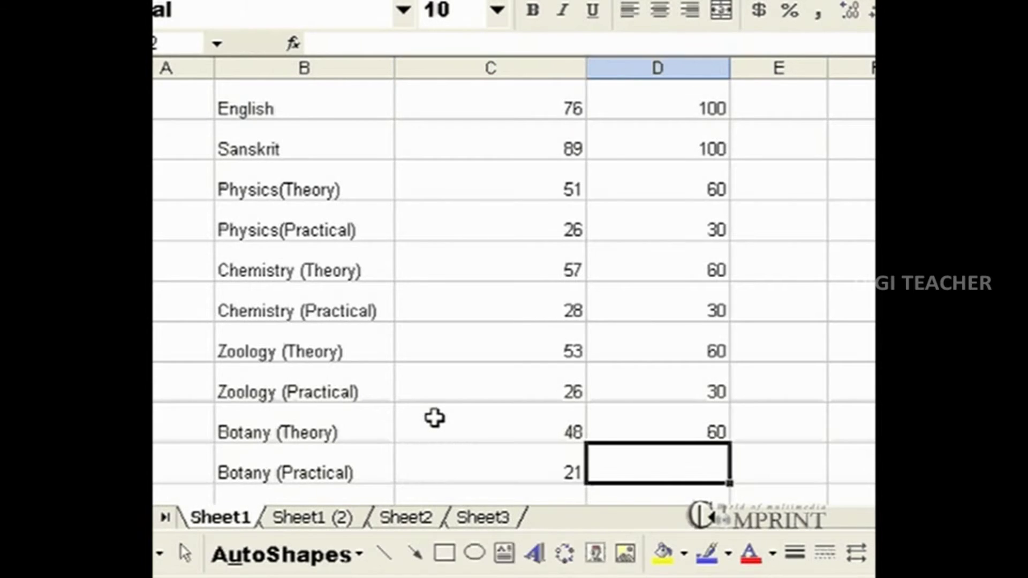
type("30")
key("Return")
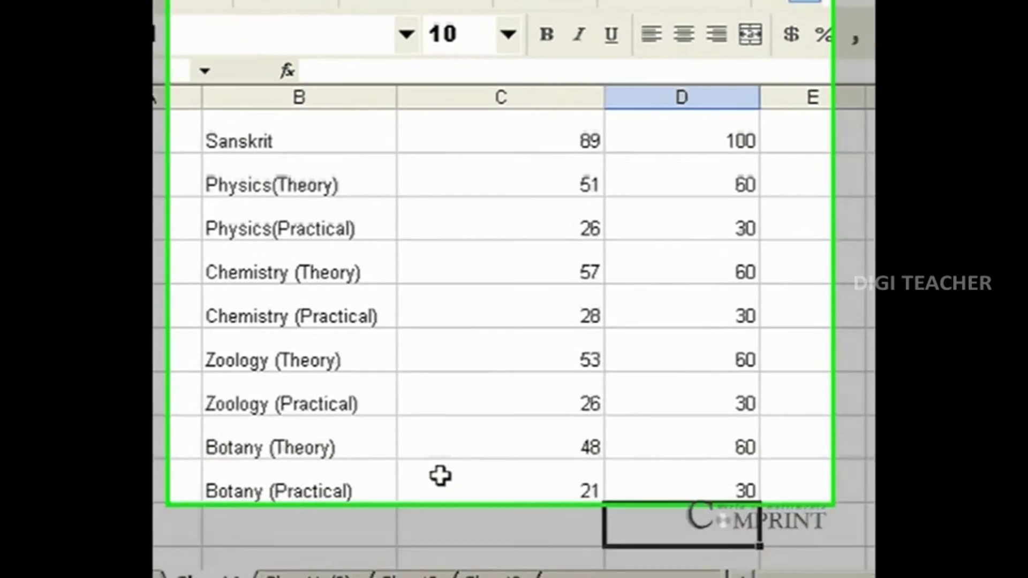
Step: Use AutoSum to put =SUM(C3:C12) in C13, totalling marks obtained as 475
scroll(581, 516, "up", 2)
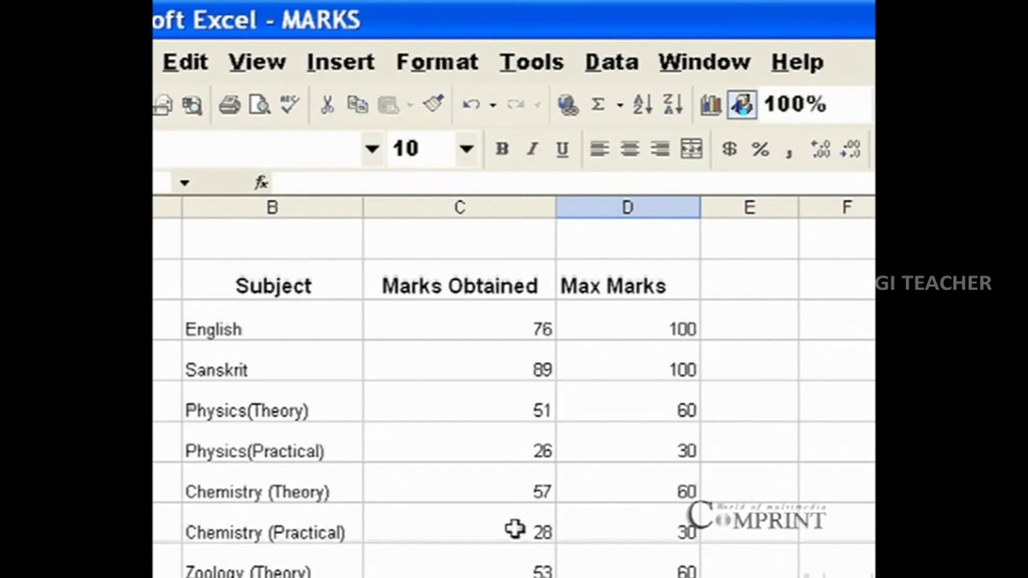
scroll(515, 529, "down", 3)
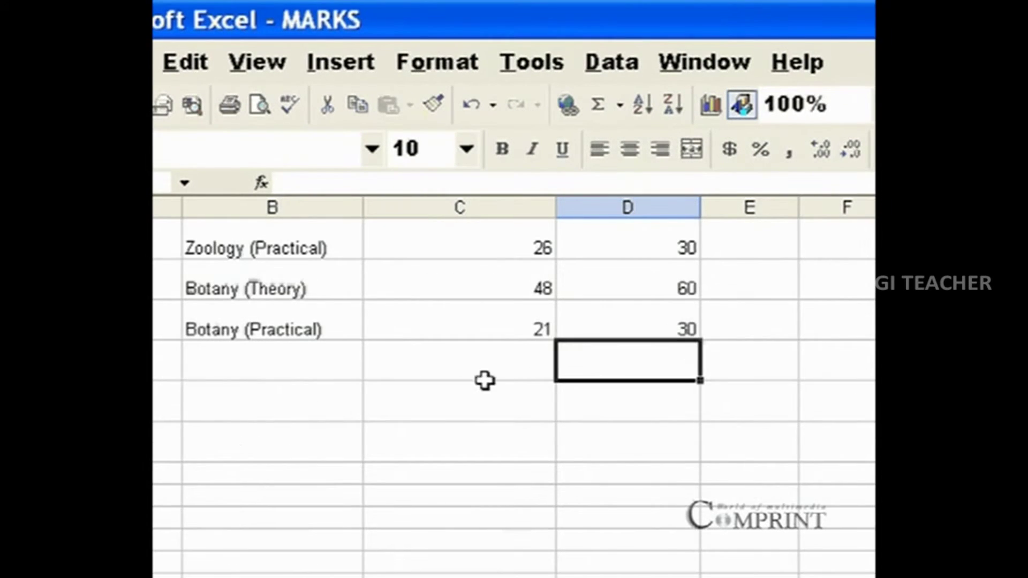
left_click(469, 360)
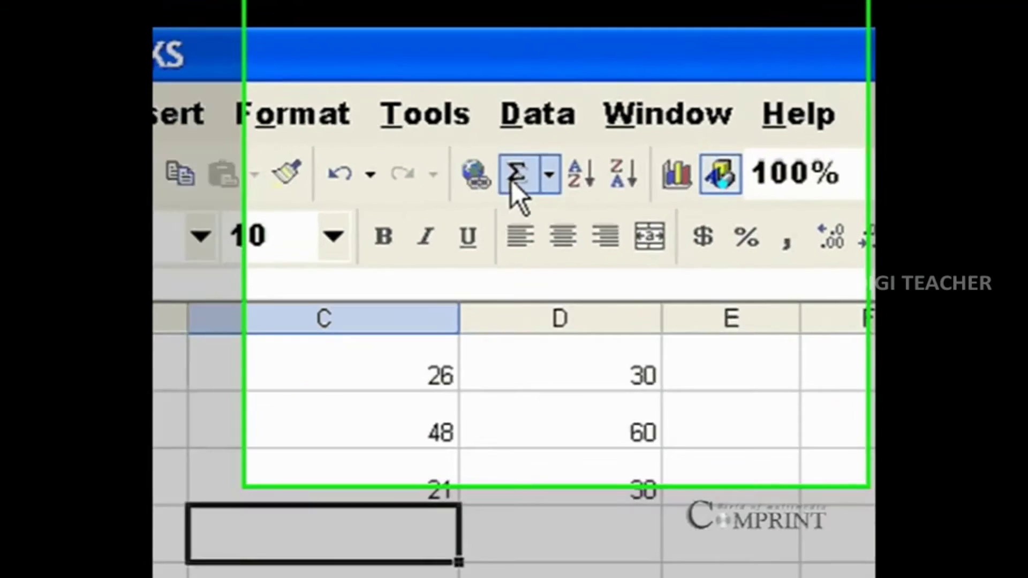
left_click(596, 106)
scroll(793, 316, "up", 1)
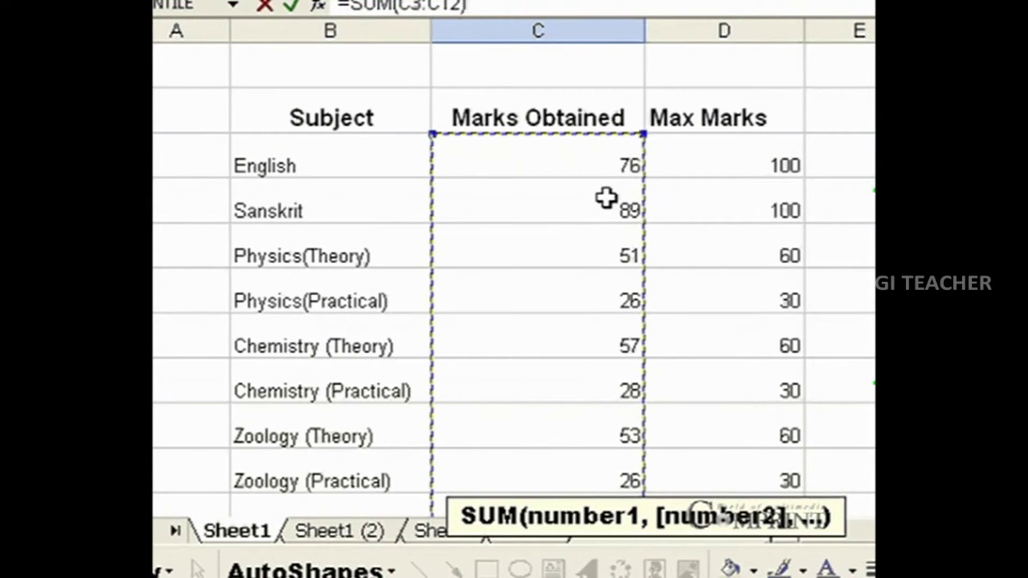
scroll(606, 198, "down", 1)
scroll(606, 198, "down", 1)
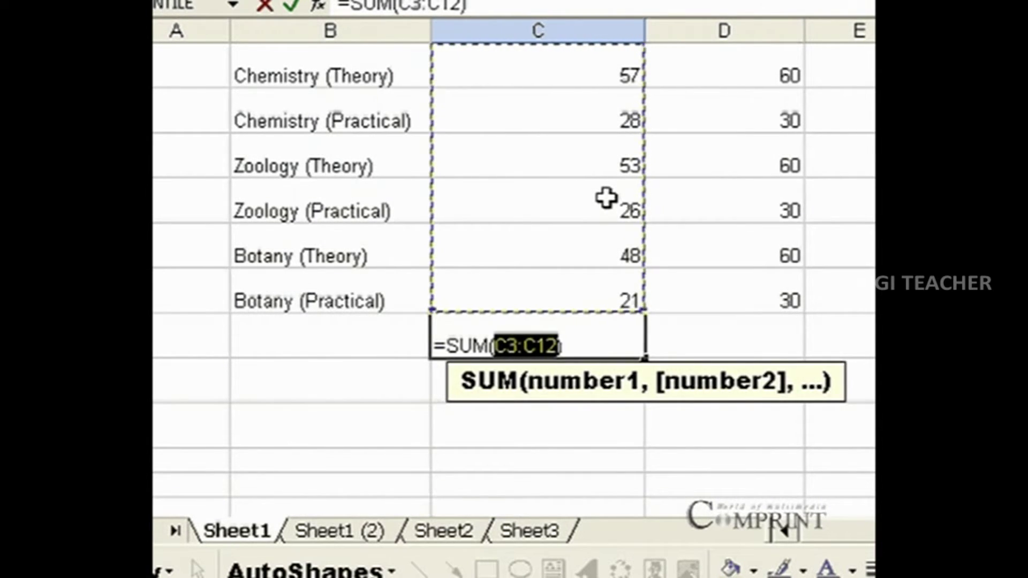
key("Return")
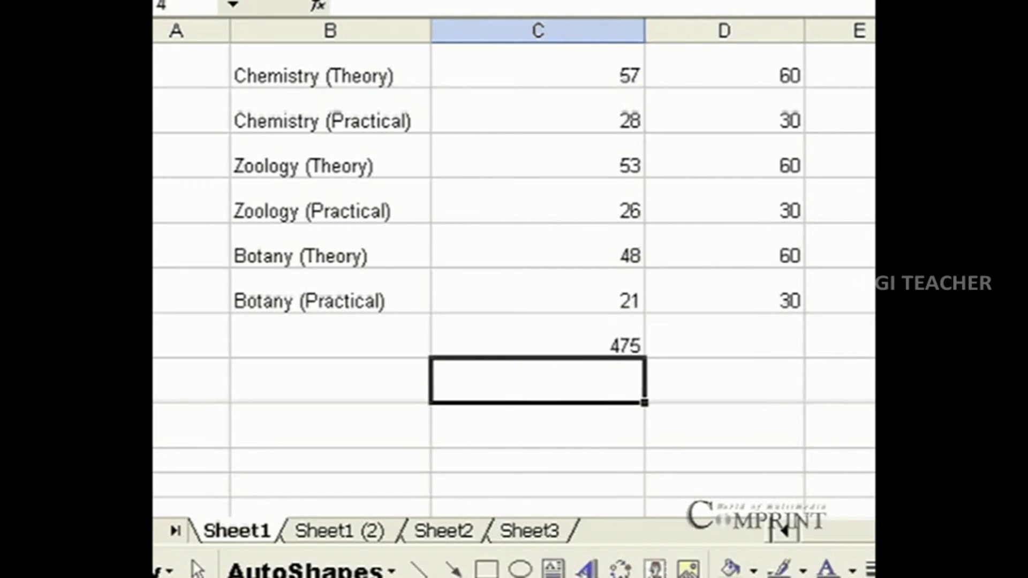
Step: Use AutoSum to put =SUM(D3:D12) in D13, totalling max marks as 560
left_click(749, 345)
scroll(755, 214, "up", 2)
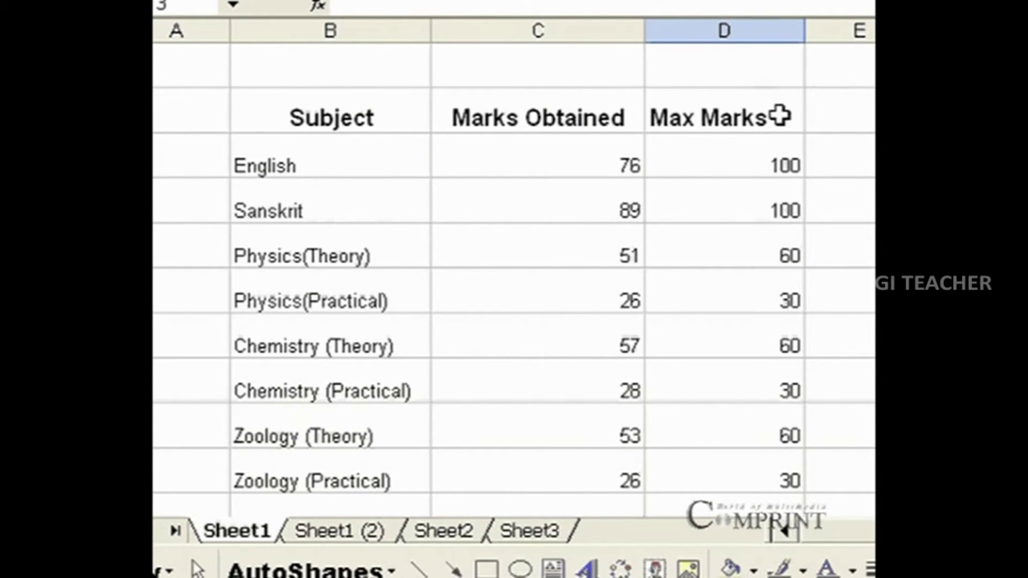
scroll(787, 161, "down", 4)
scroll(795, 183, "up", 2)
scroll(793, 183, "up", 2)
scroll(792, 183, "down", 2)
scroll(793, 184, "down", 2)
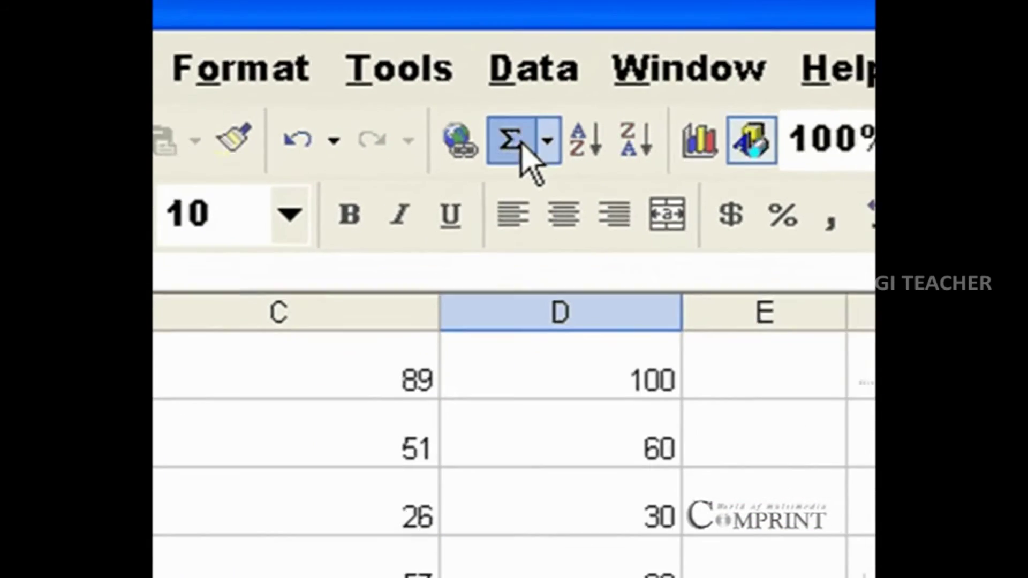
left_click(521, 134)
key("Return")
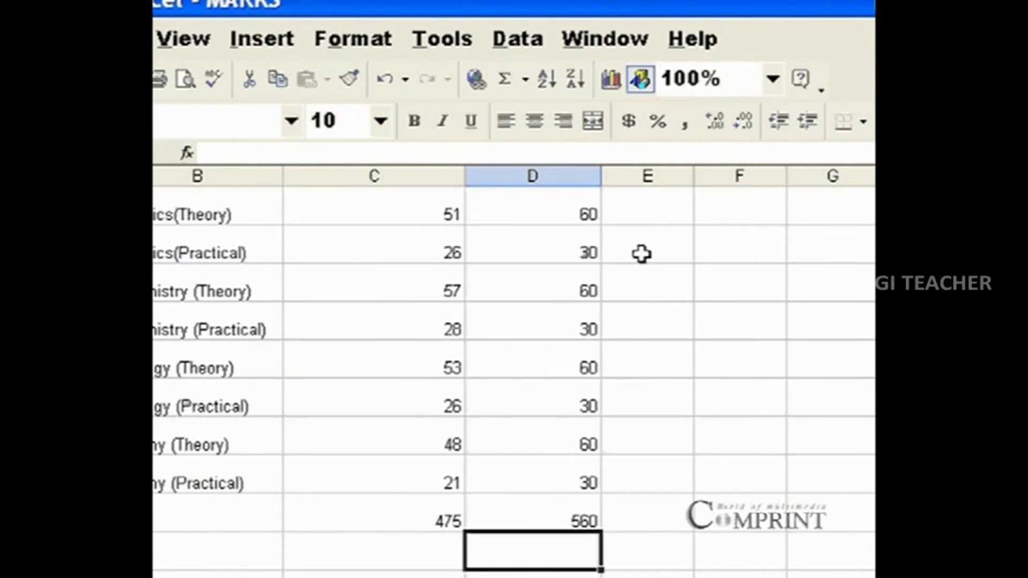
Step: Check the SUM formulas behind the 560 and 475 totals
scroll(683, 541, "down", 1)
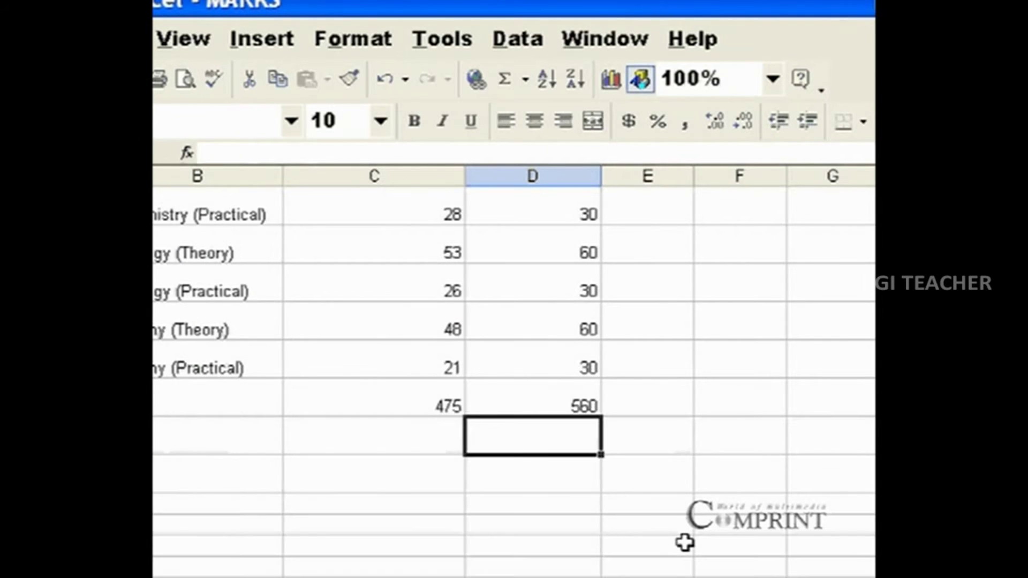
left_click(657, 431)
left_click(562, 396)
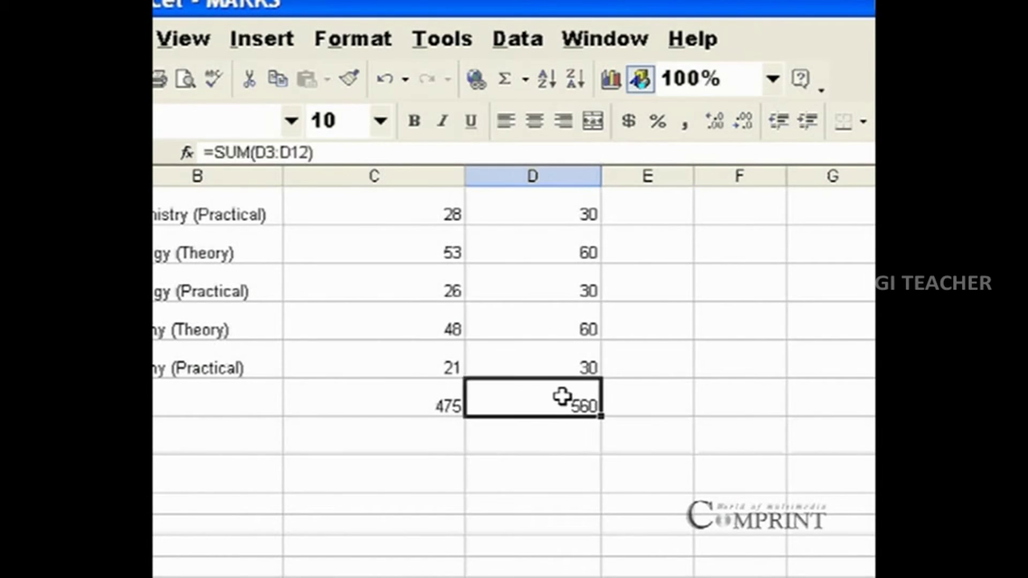
left_click(375, 397)
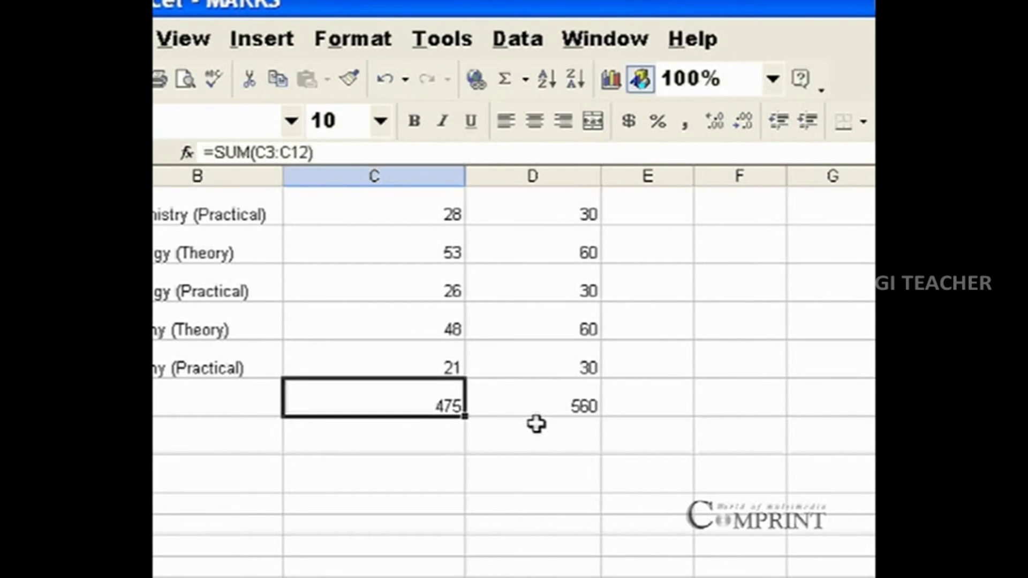
Step: Type the label 'Marks Obtained/ Max Marks*100' in C15 and move to D15 beside it
left_click(377, 477)
type("Marks ")
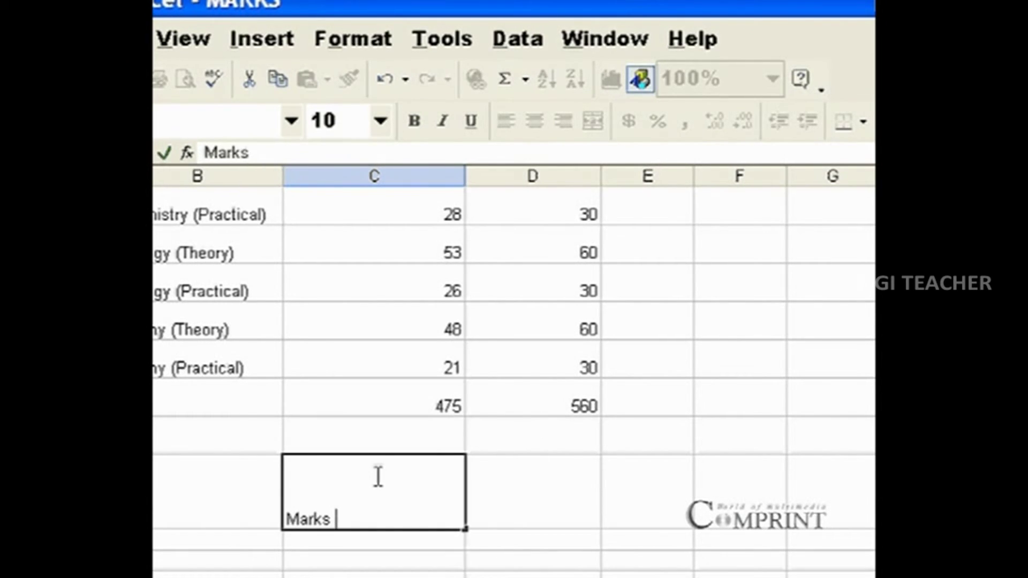
type("Obtained/ Ma")
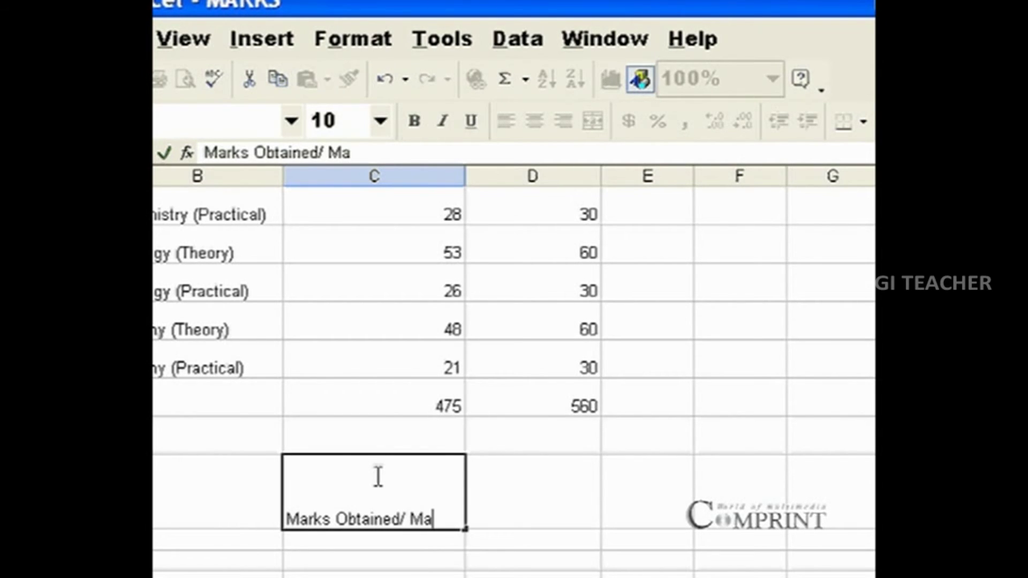
type("x ")
type("Marks*")
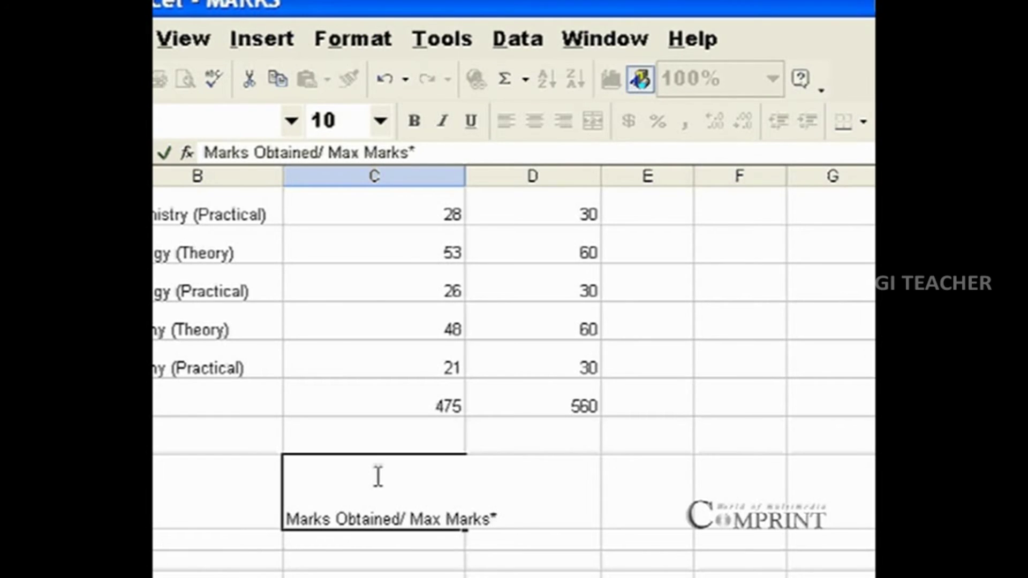
type("100")
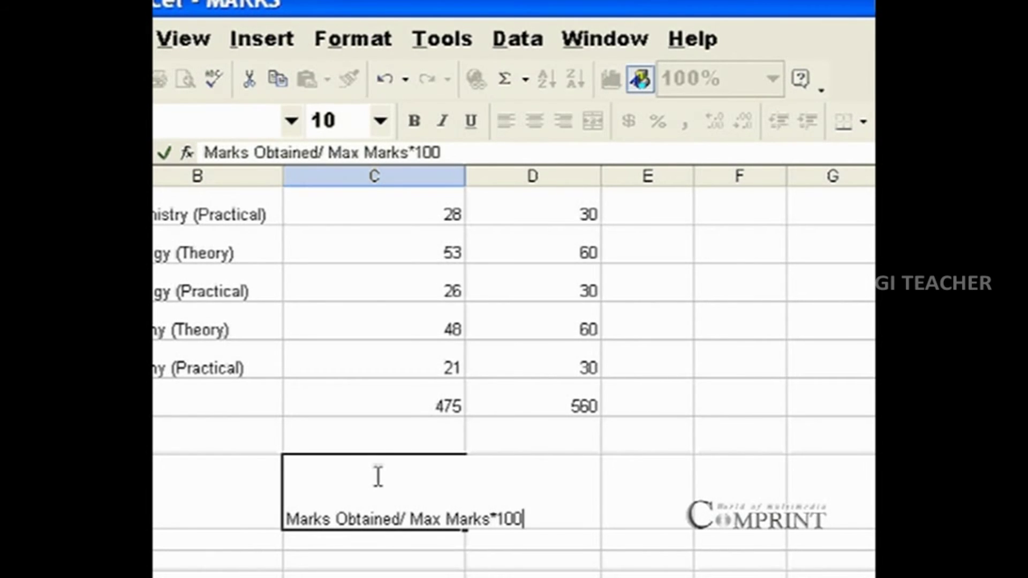
key("Return")
key("Up")
key("Right")
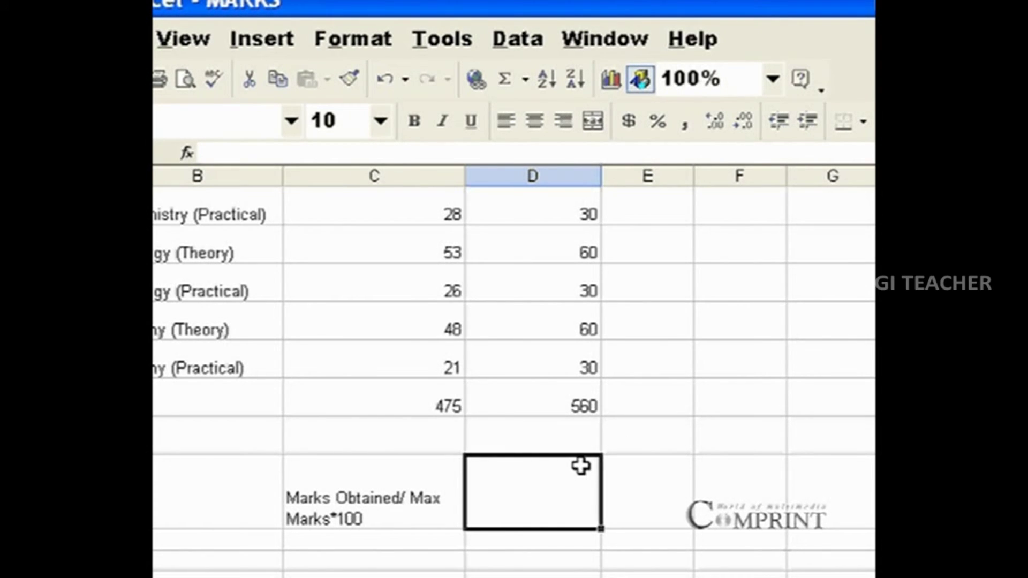
key("Up")
key("Down")
Step: Enter =SUM(C13/D13*100) in D15 to get the percentage 84.82142857
left_click(507, 79)
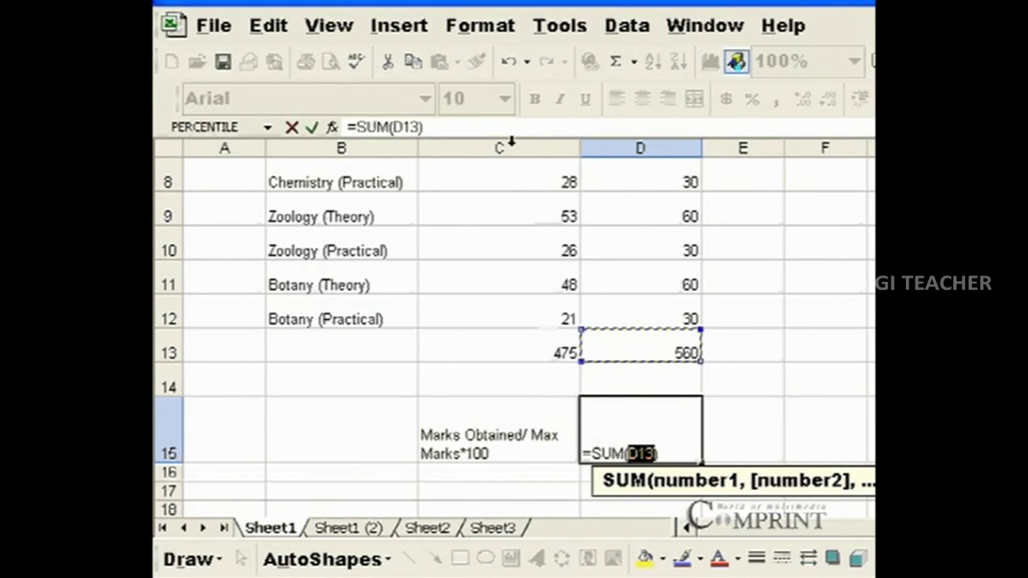
left_click(485, 354)
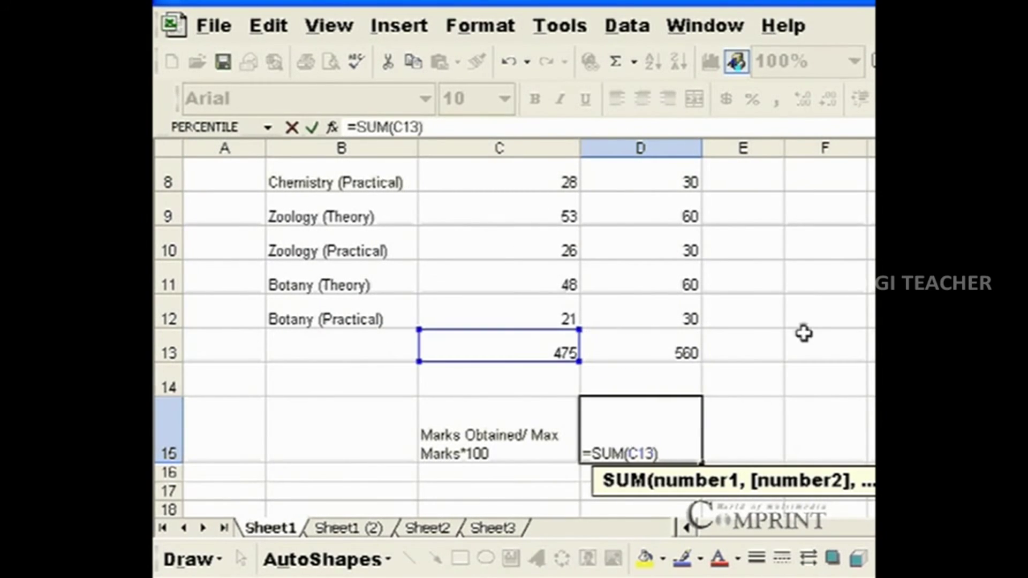
type("/")
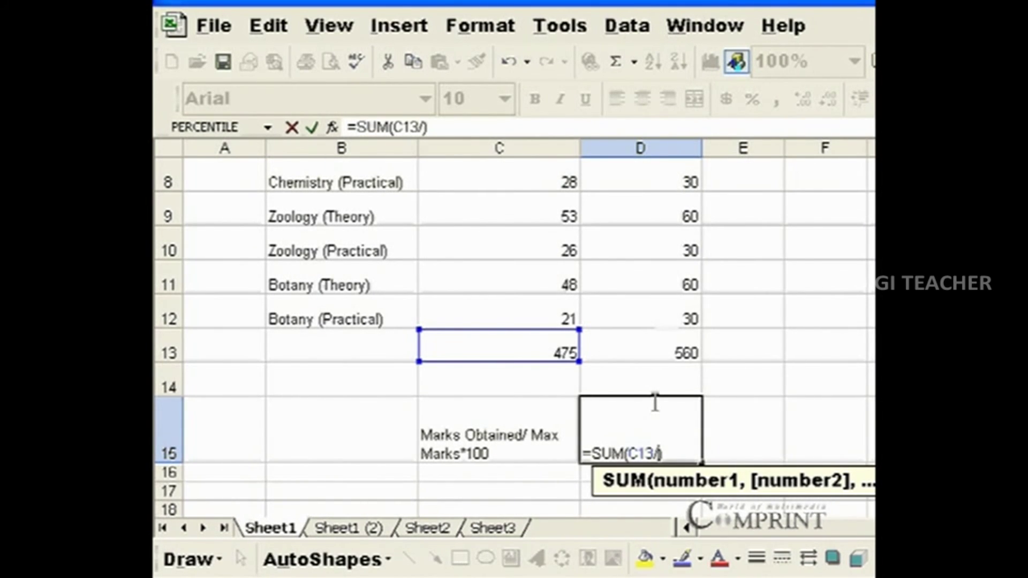
type("D")
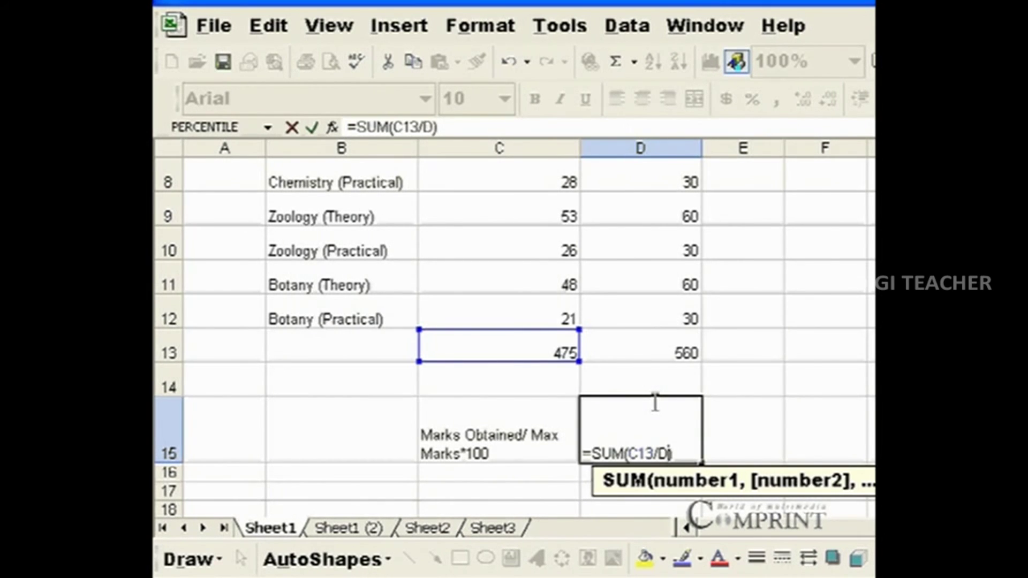
type("13")
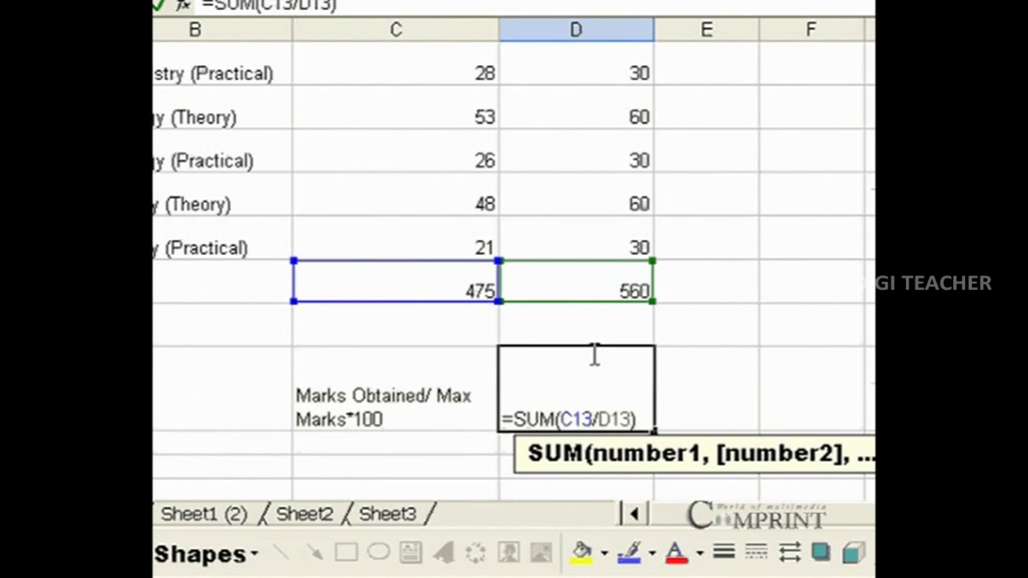
key("Left")
type("*100")
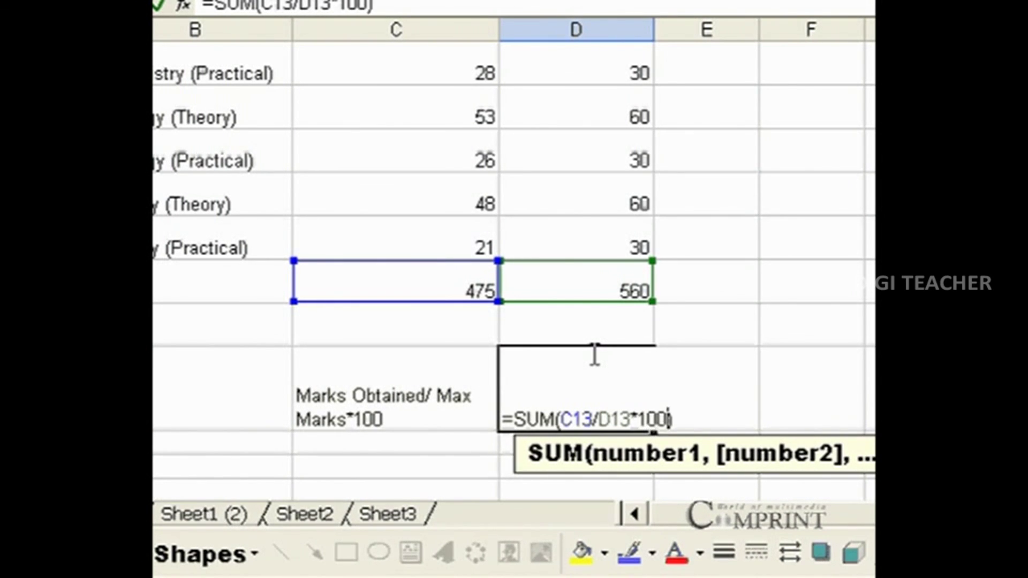
key("Return")
left_click(590, 375)
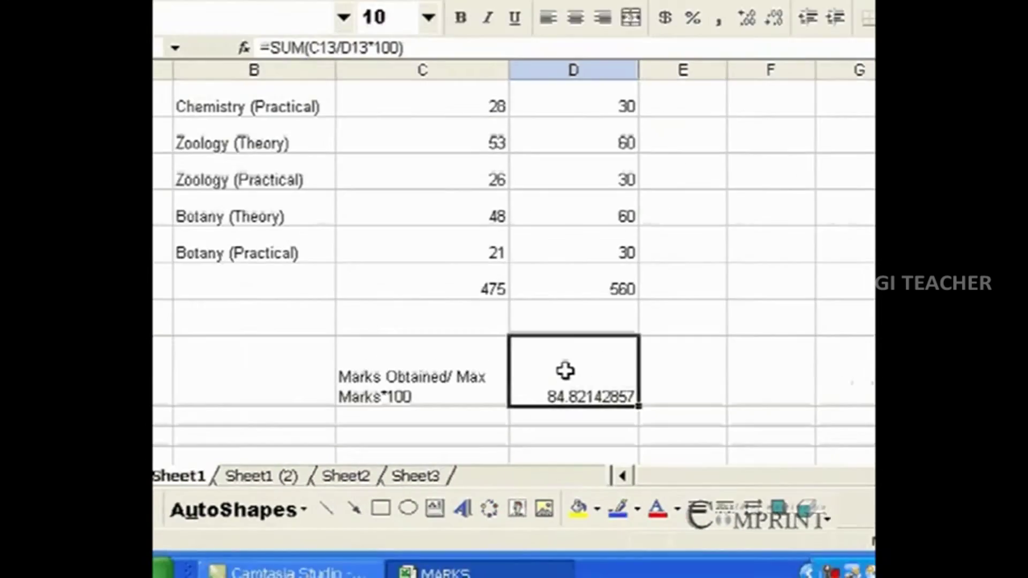
scroll(547, 393, "up", 2)
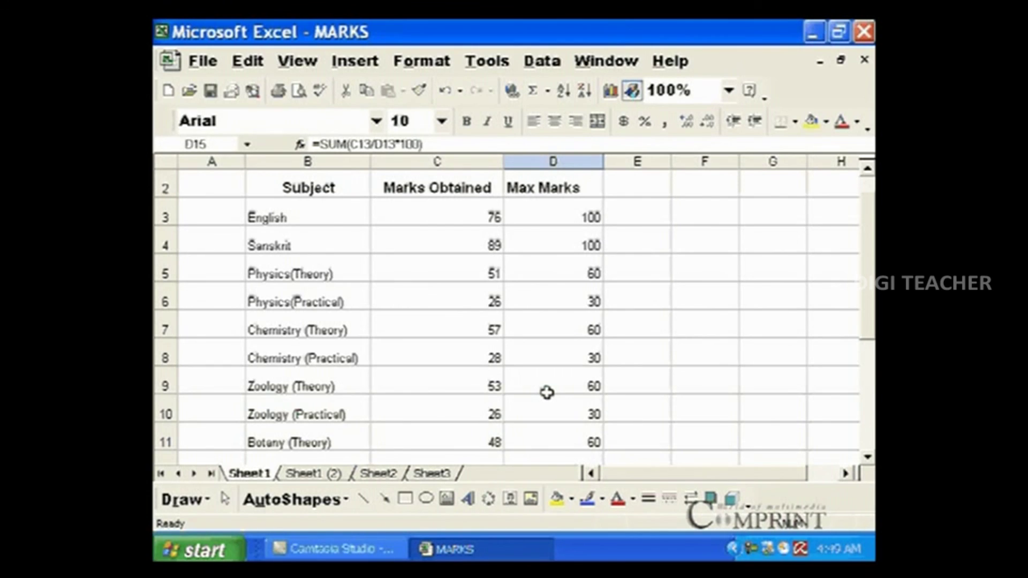
scroll(547, 392, "down", 3)
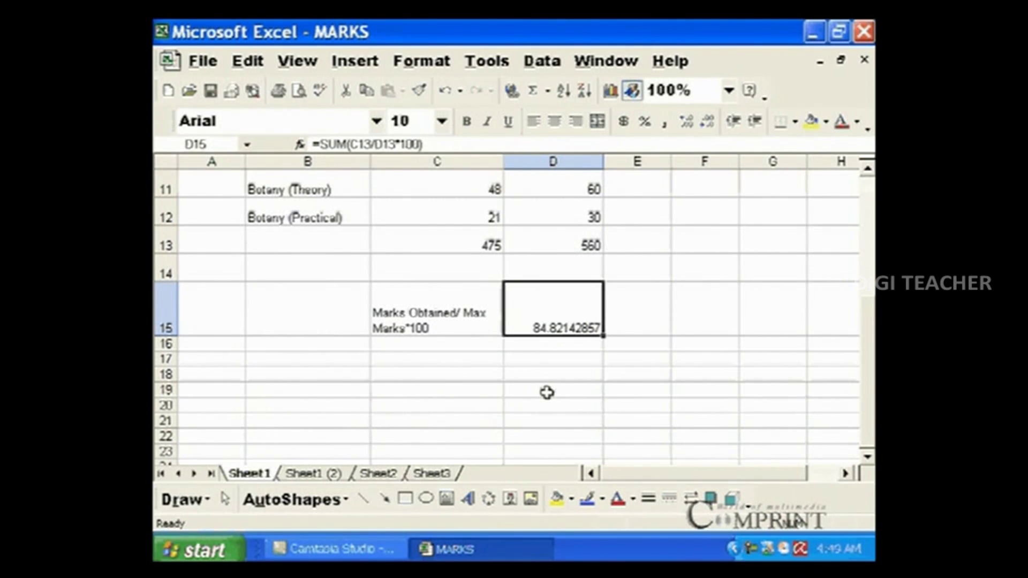